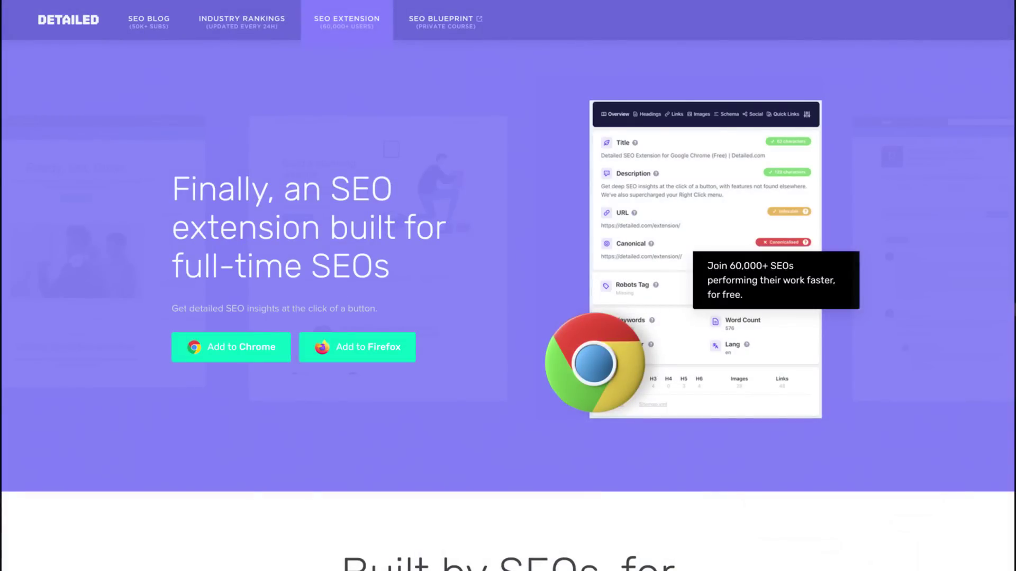
Scroll down through the Detailed SEO Extension feature page on Detailed.com.
scroll(508, 286, "down", 5)
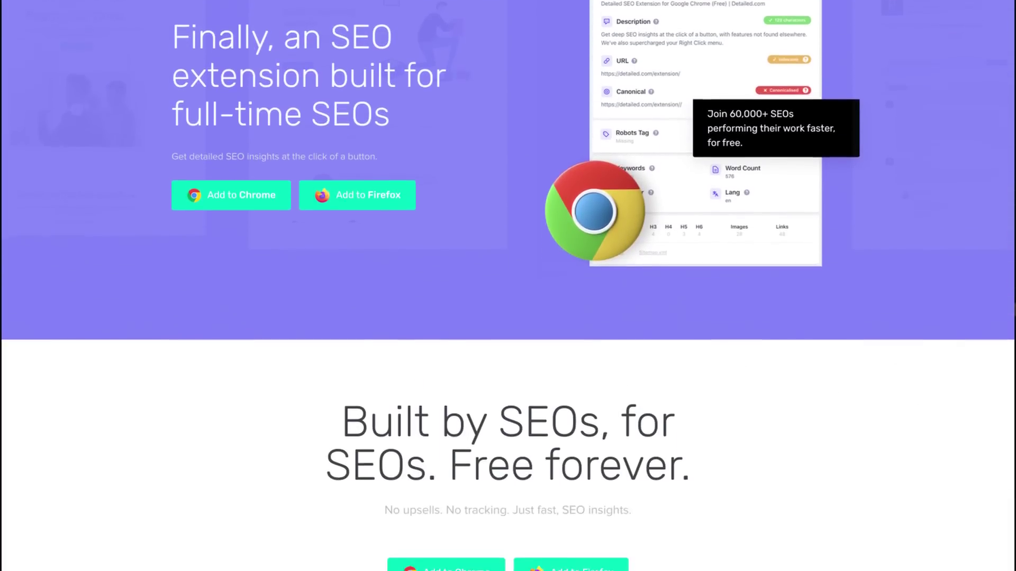
scroll(508, 285, "down", 12)
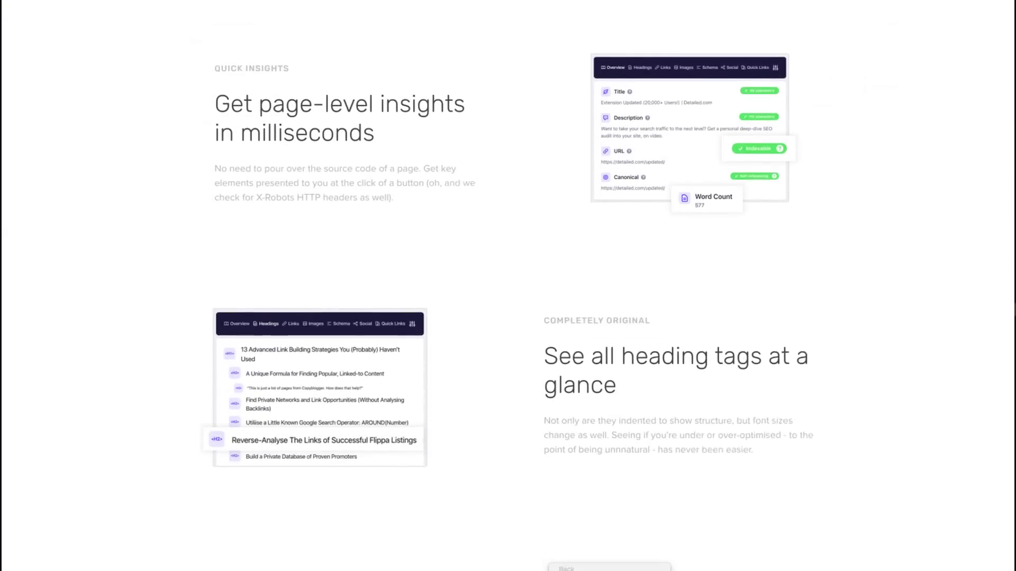
scroll(508, 286, "down", 6)
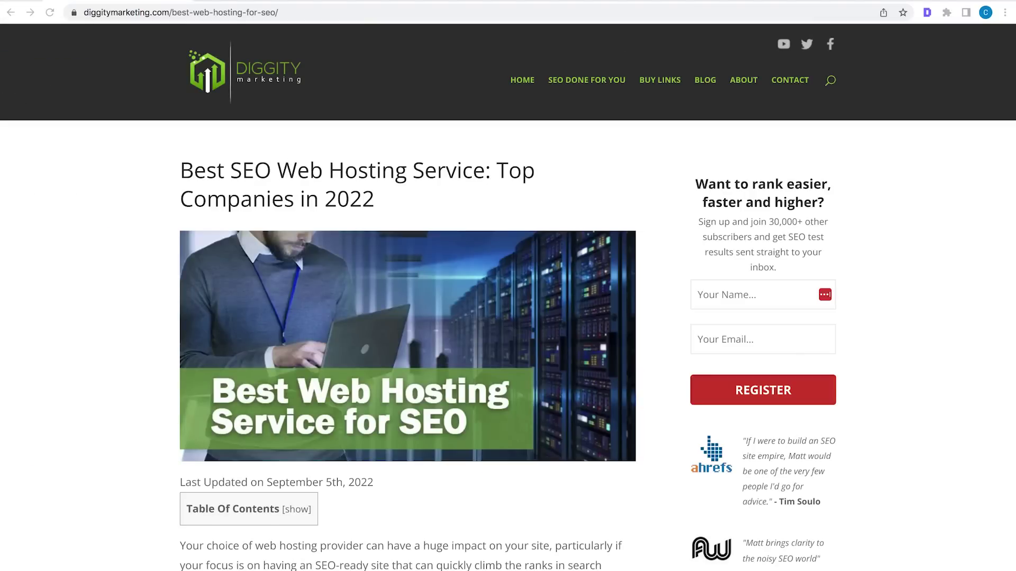
Open the Detailed overview for the hosting article and search its sitemap for 'host'.
left_click(927, 13)
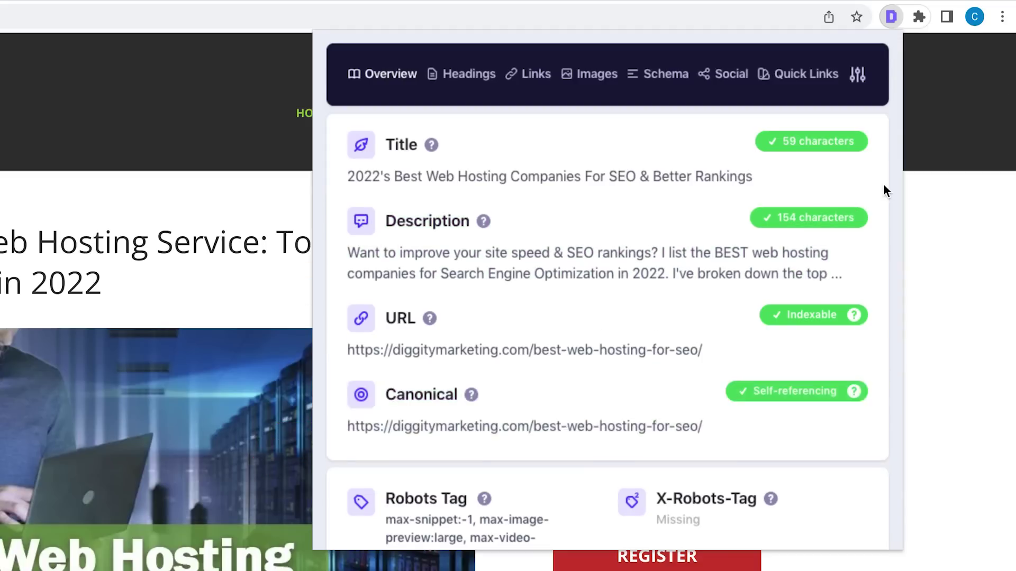
scroll(883, 185, "down", 7)
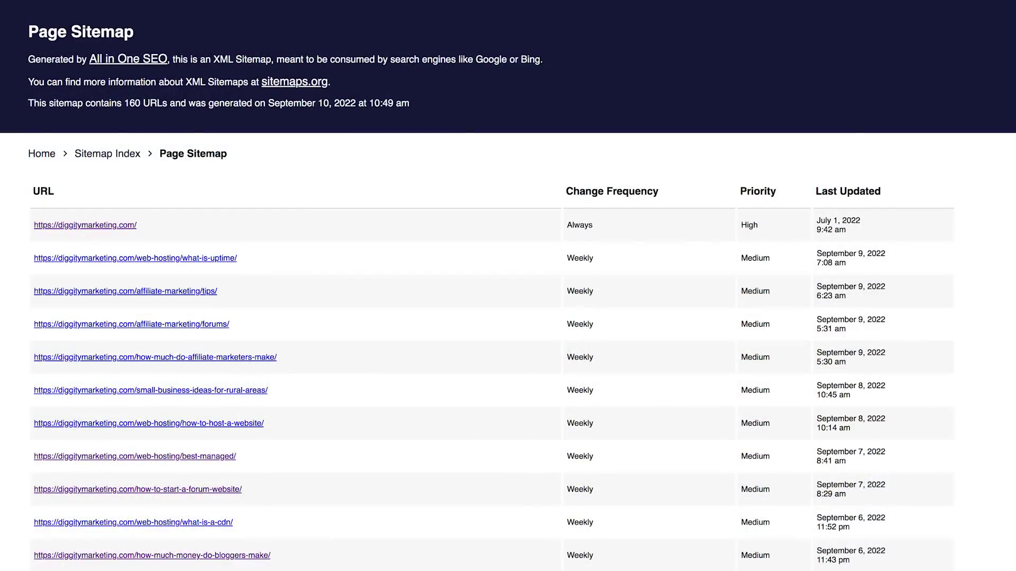
key("ctrl+f")
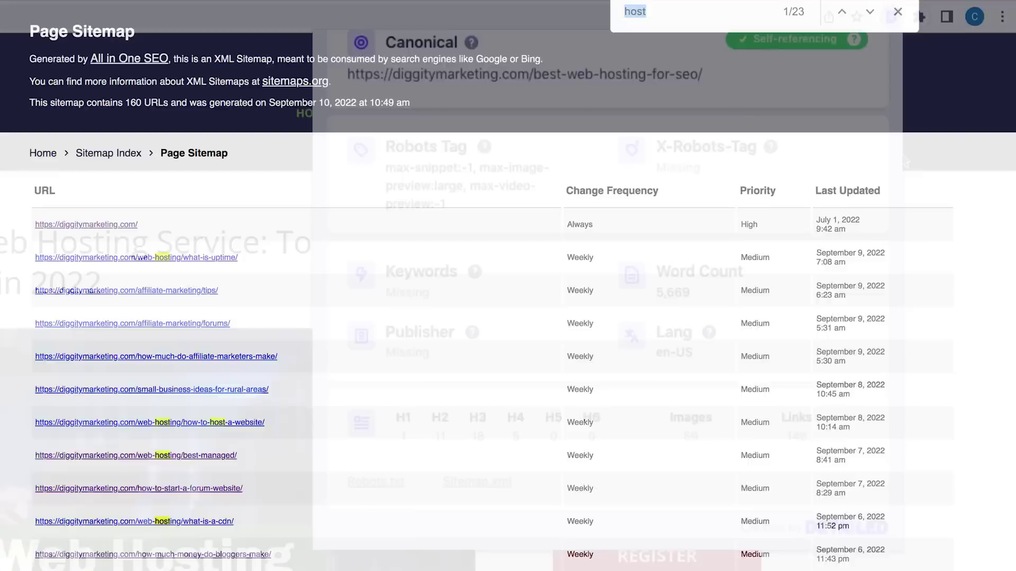
scroll(900, 154, "up", 5)
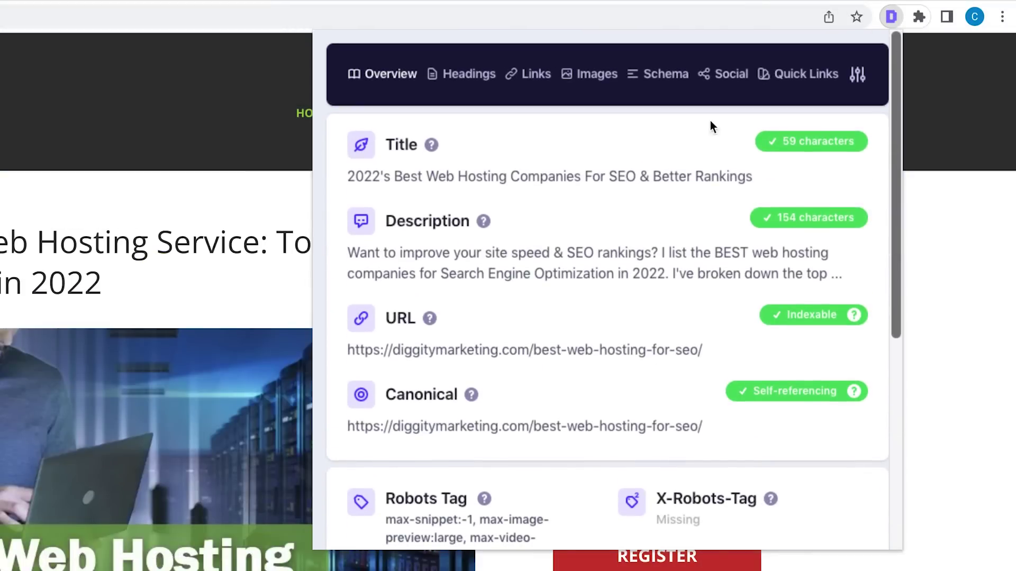
Review the article's headings and links, then open the Images report showing 59 images.
left_click(485, 80)
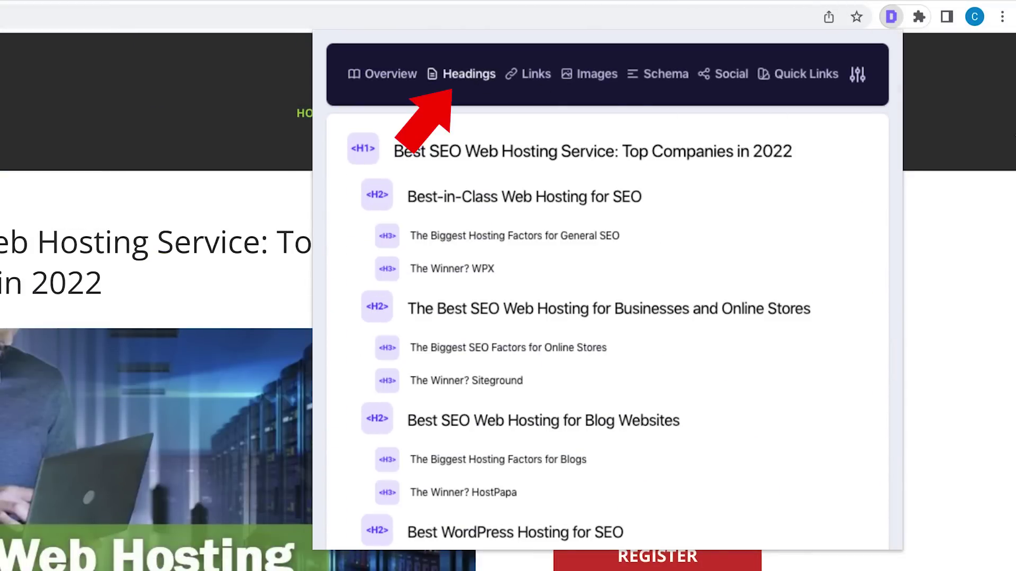
scroll(884, 171, "down", 2)
scroll(884, 172, "down", 3)
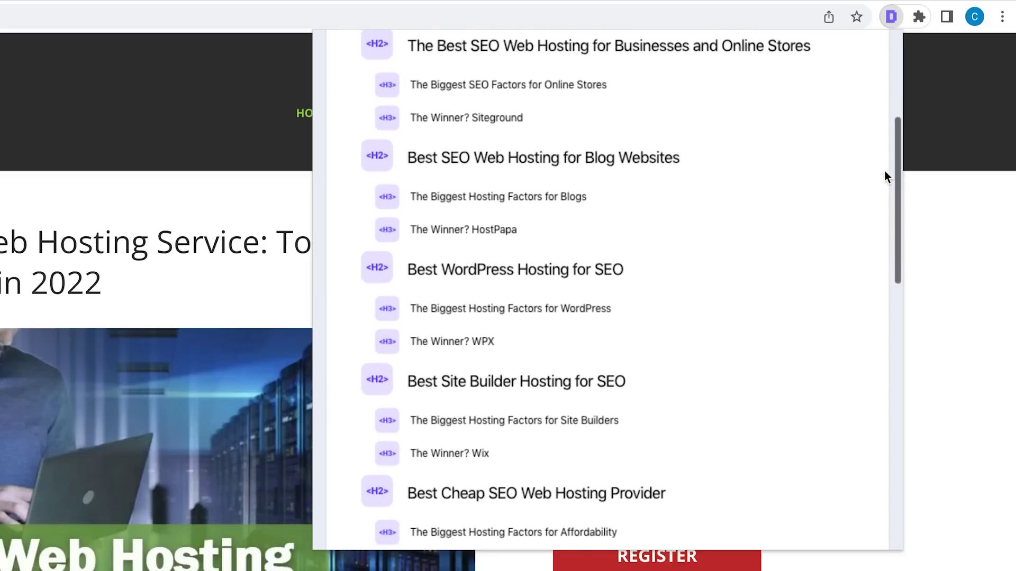
scroll(885, 171, "down", 3)
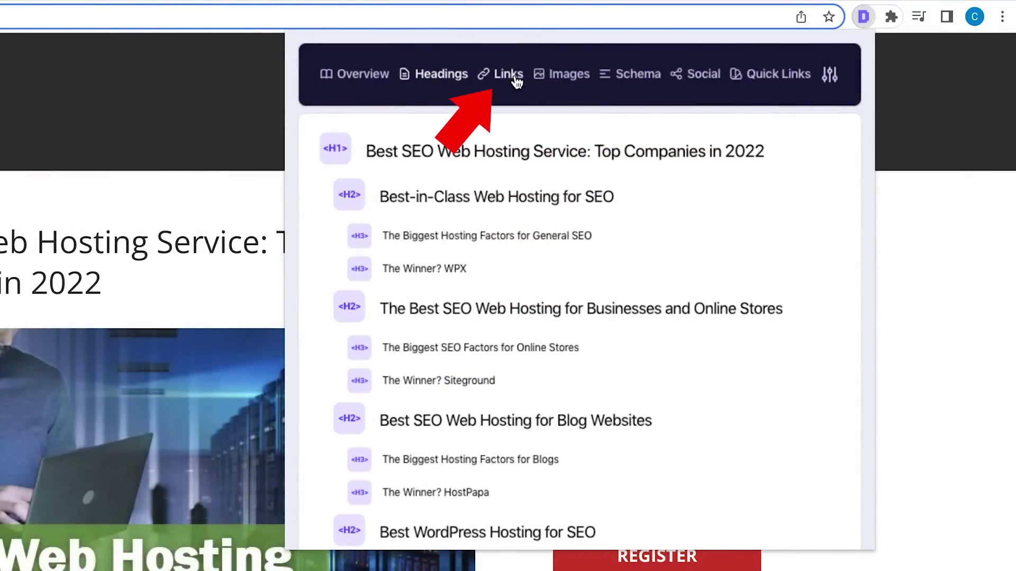
left_click(508, 75)
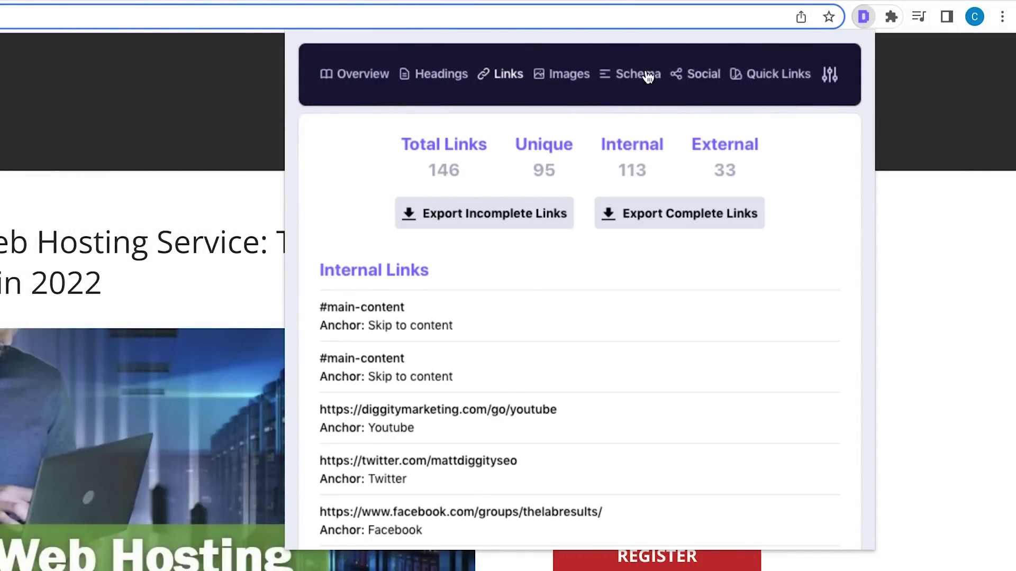
left_click(575, 79)
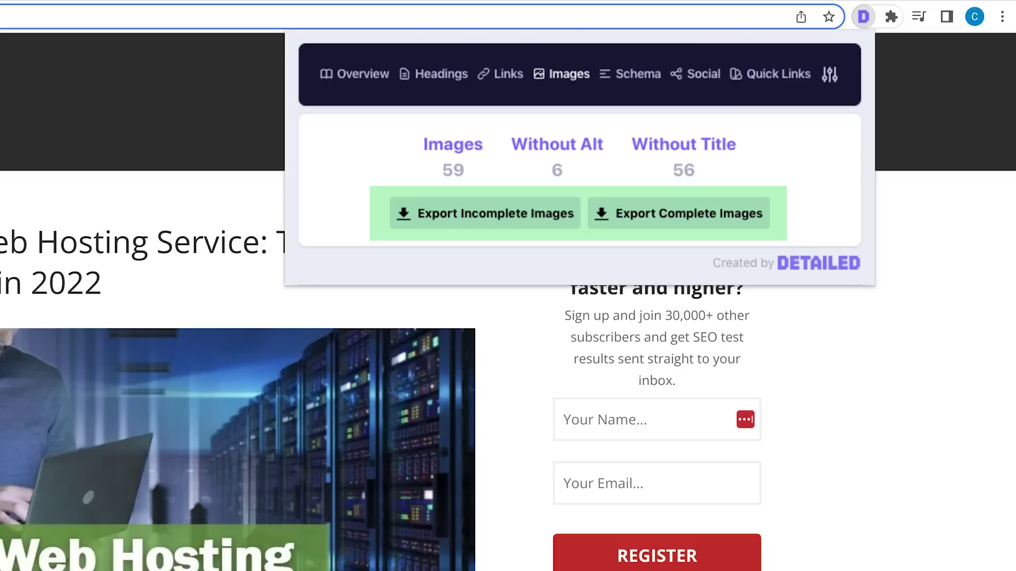
View the page's schema markup, then its Quick Links panel.
left_click(636, 79)
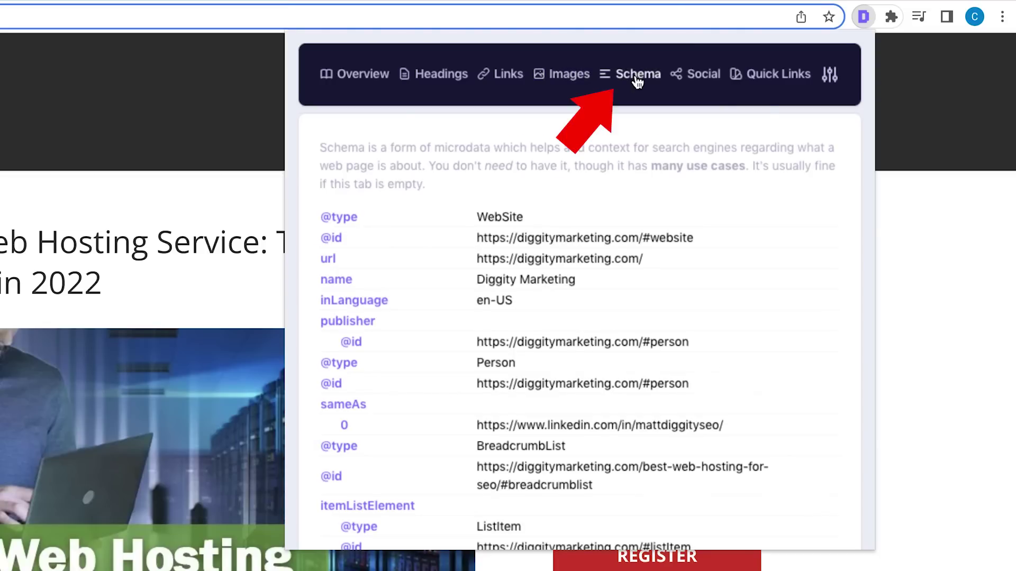
scroll(857, 150, "down", 5)
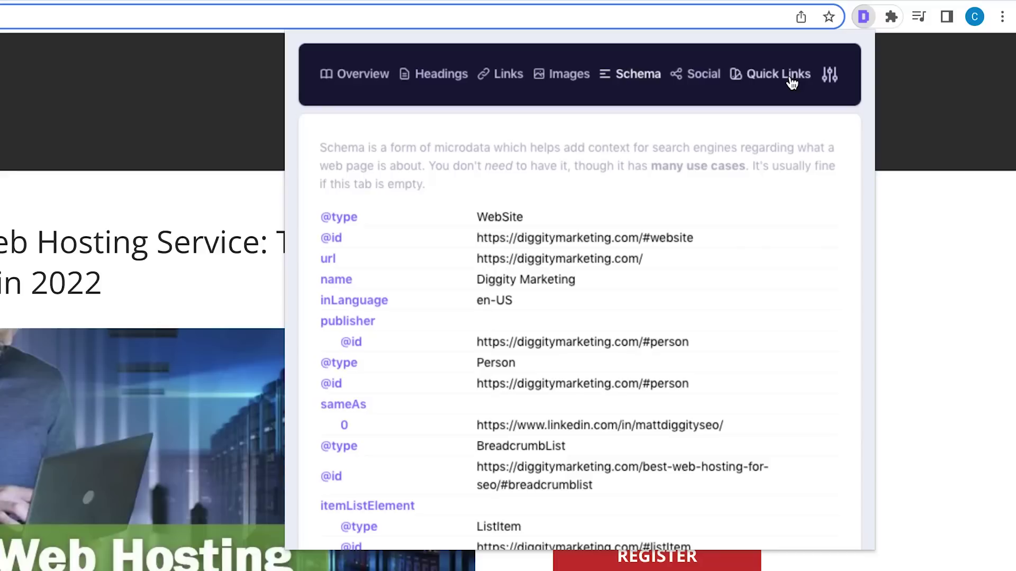
left_click(792, 83)
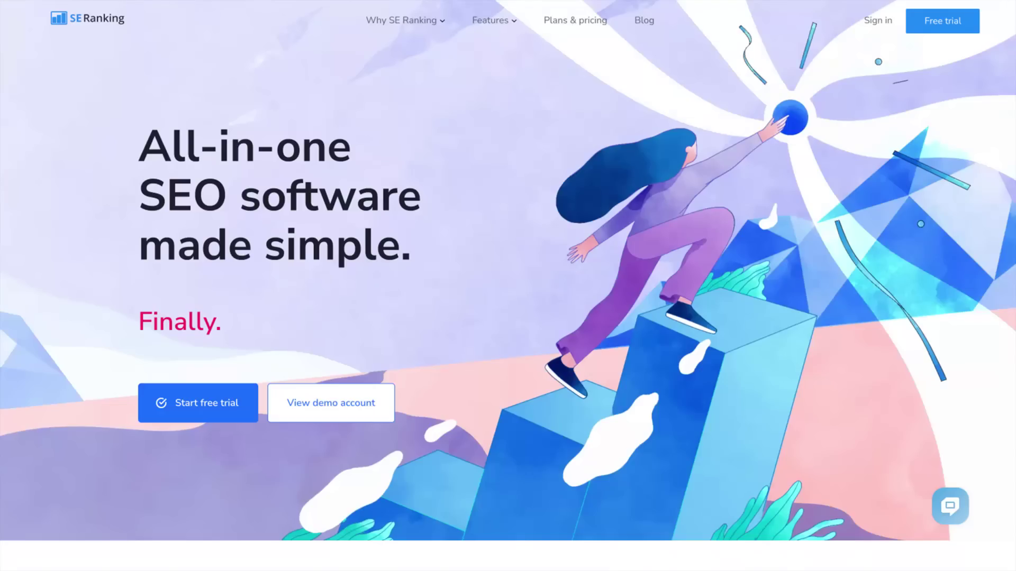
Filter SE Ranking's Apple.com audit issue report to show errors only.
scroll(508, 286, "down", 20)
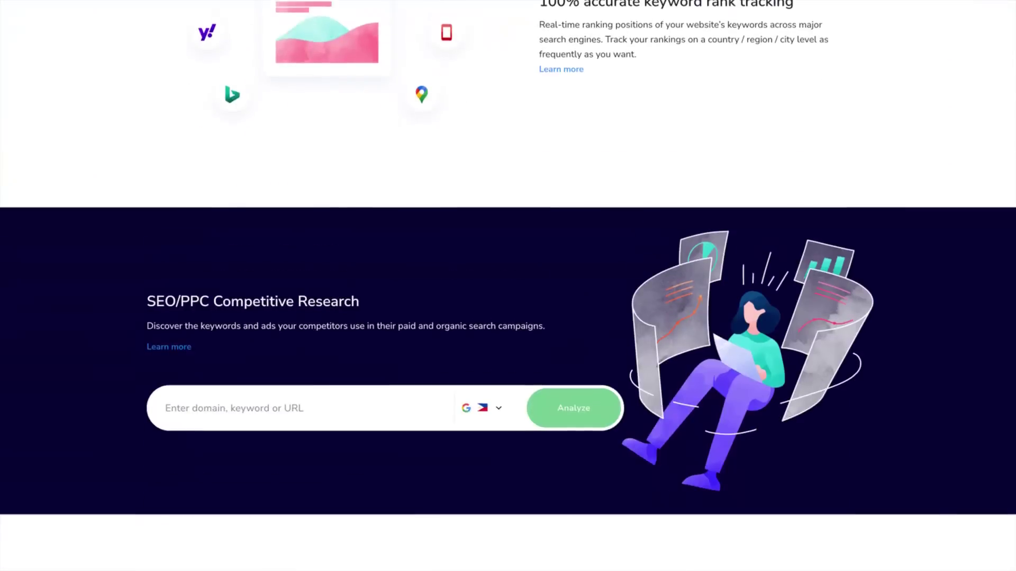
scroll(508, 286, "down", 2)
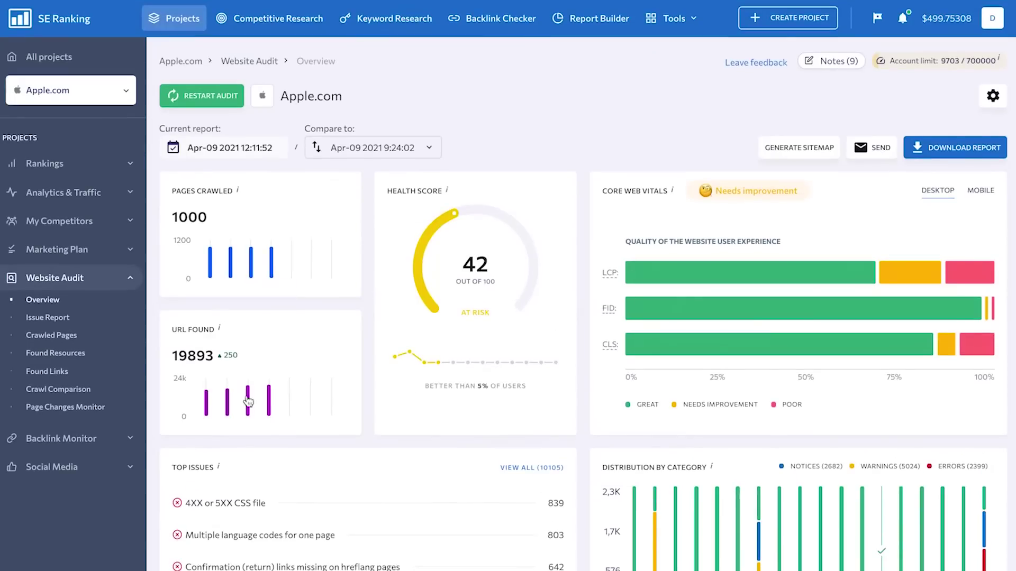
mouse_move(448, 192)
mouse_move(479, 311)
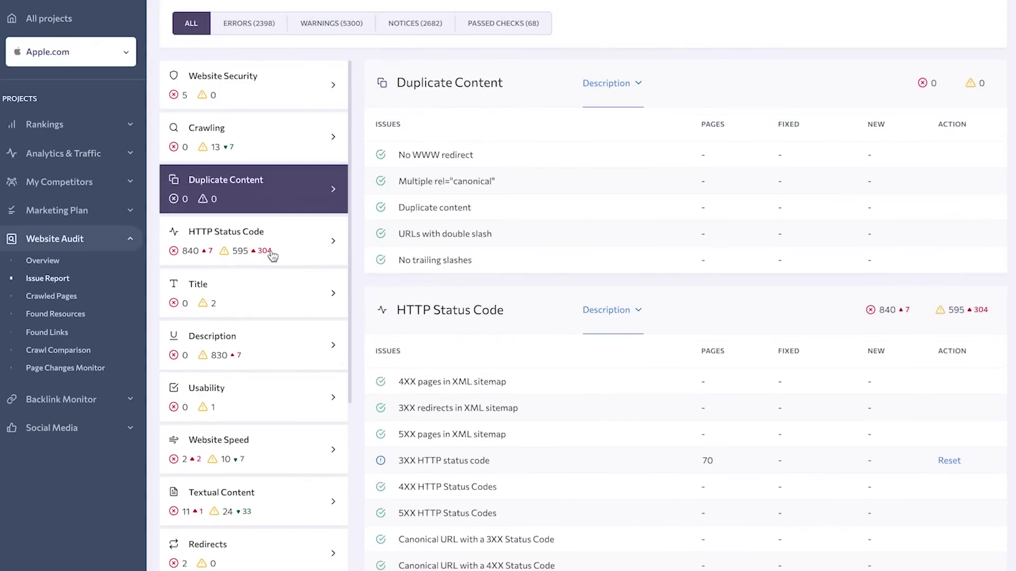
left_click(458, 191)
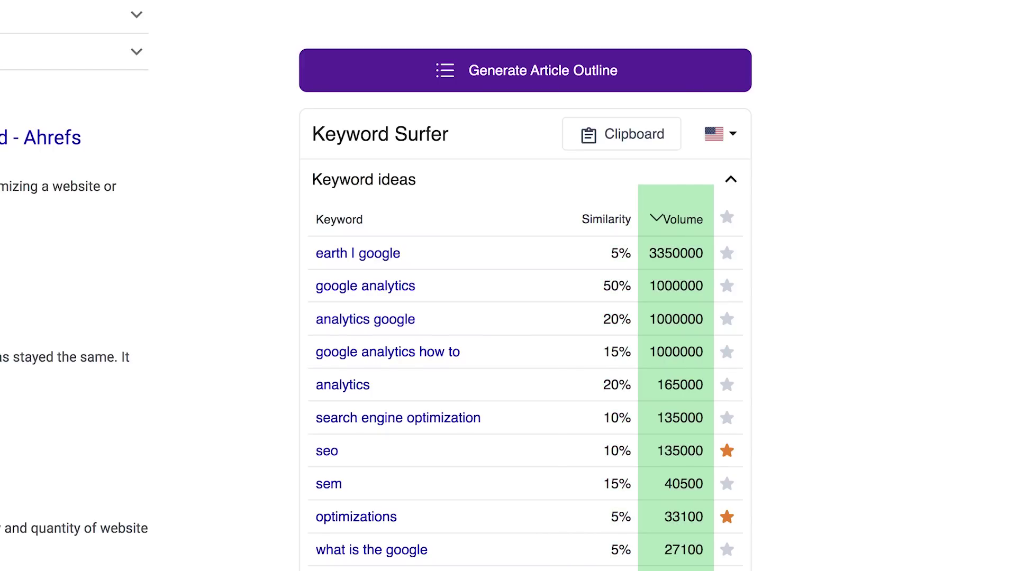
Star 'google analytics', export the clipboard keywords as CSV, and generate an article outline.
left_click(726, 285)
left_click(641, 139)
left_click(653, 184)
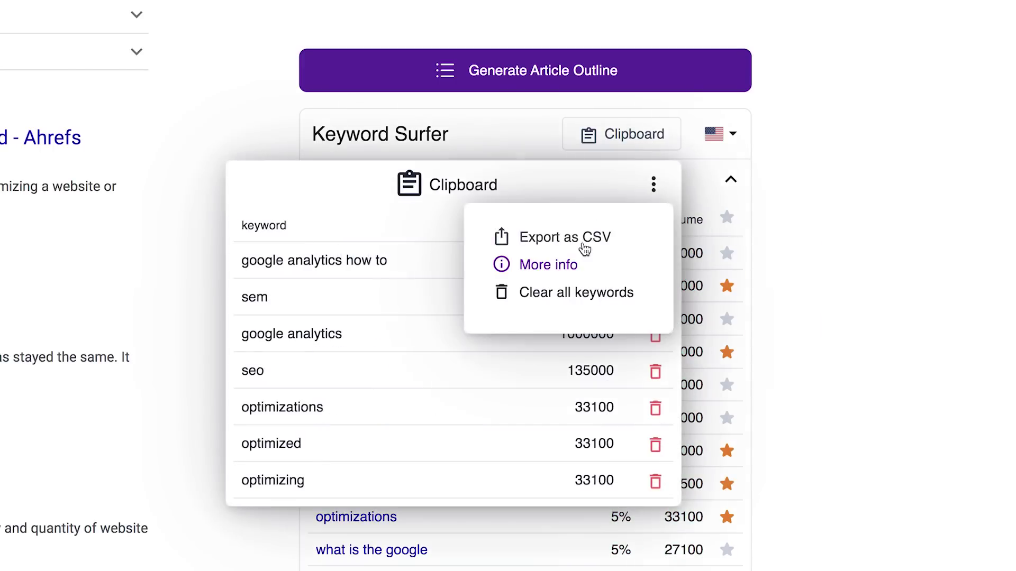
left_click(523, 247)
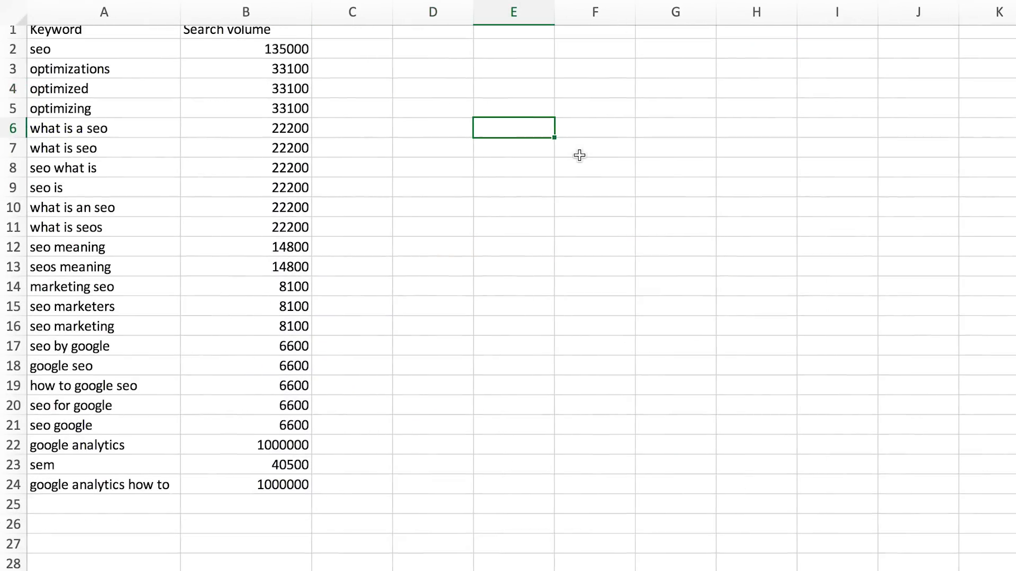
scroll(579, 155, "up", 1)
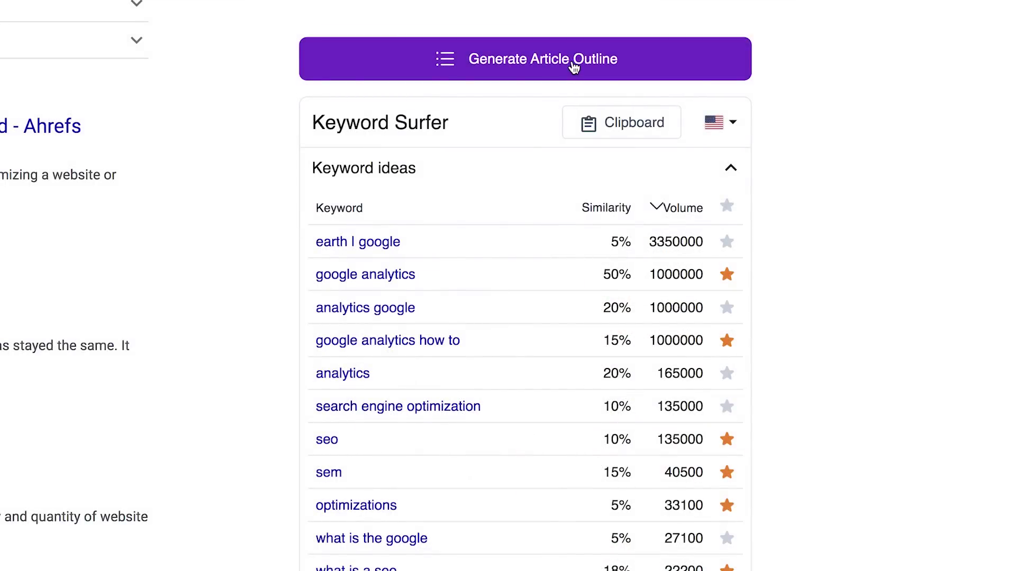
left_click(574, 66)
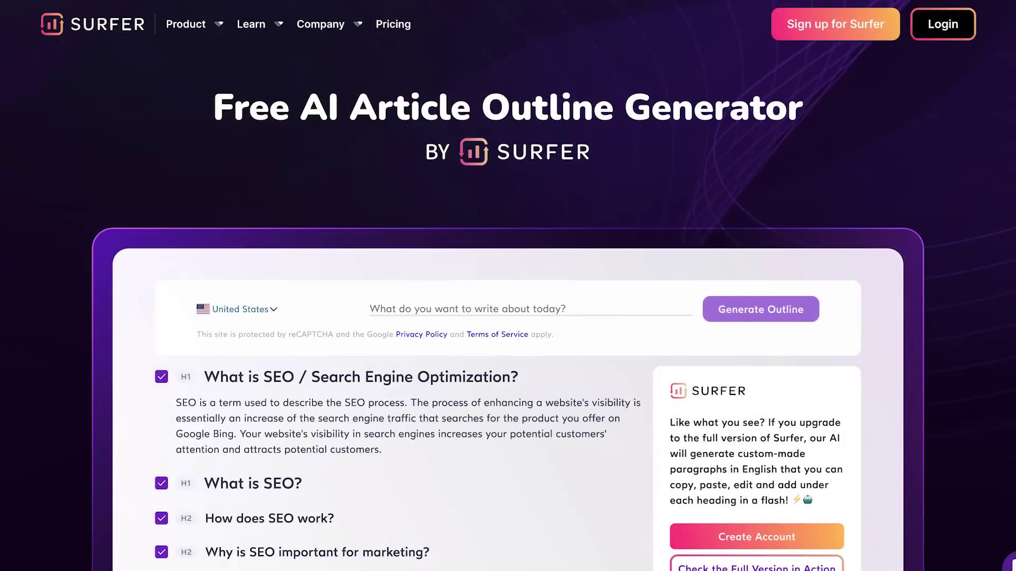
Scroll through the generated outline and copy the selected headings into a document.
scroll(507, 317, "down", 3)
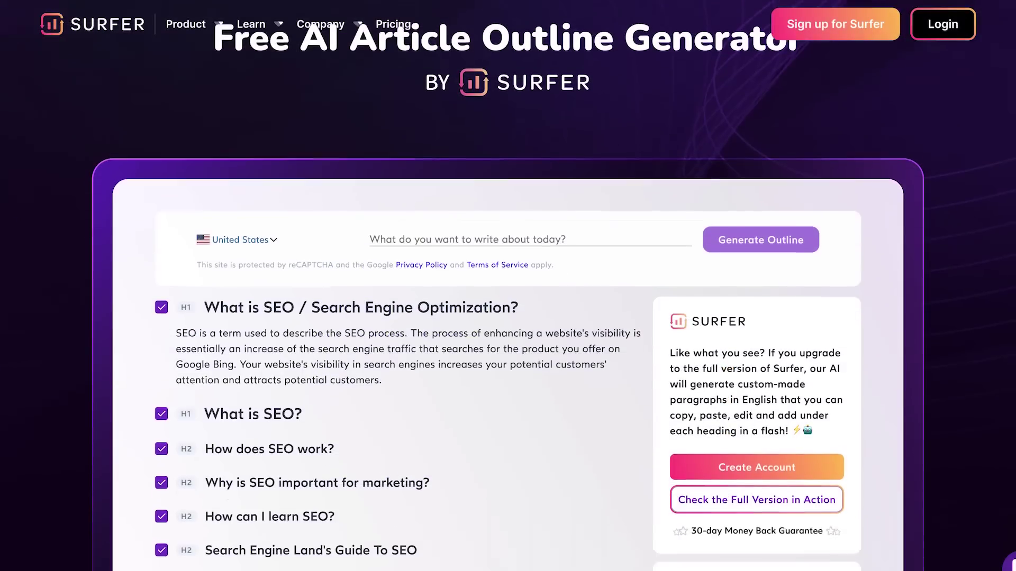
scroll(508, 317, "down", 2)
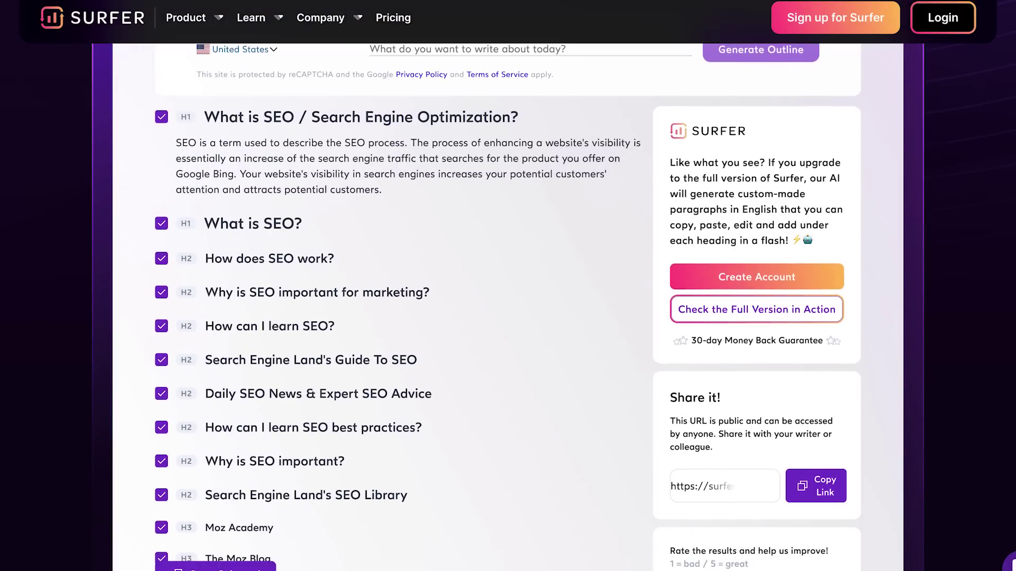
scroll(508, 317, "down", 1)
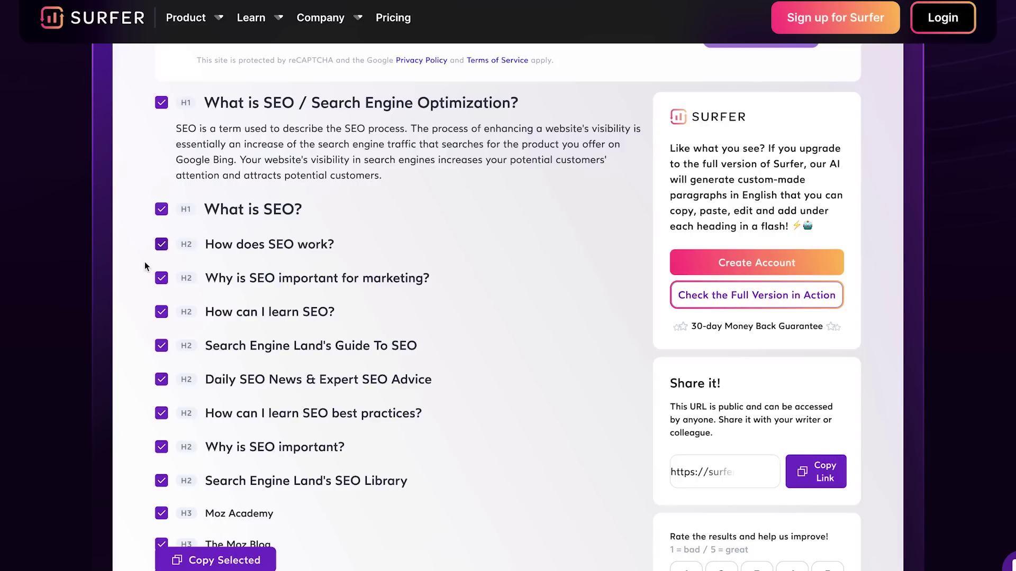
scroll(145, 268, "down", 1)
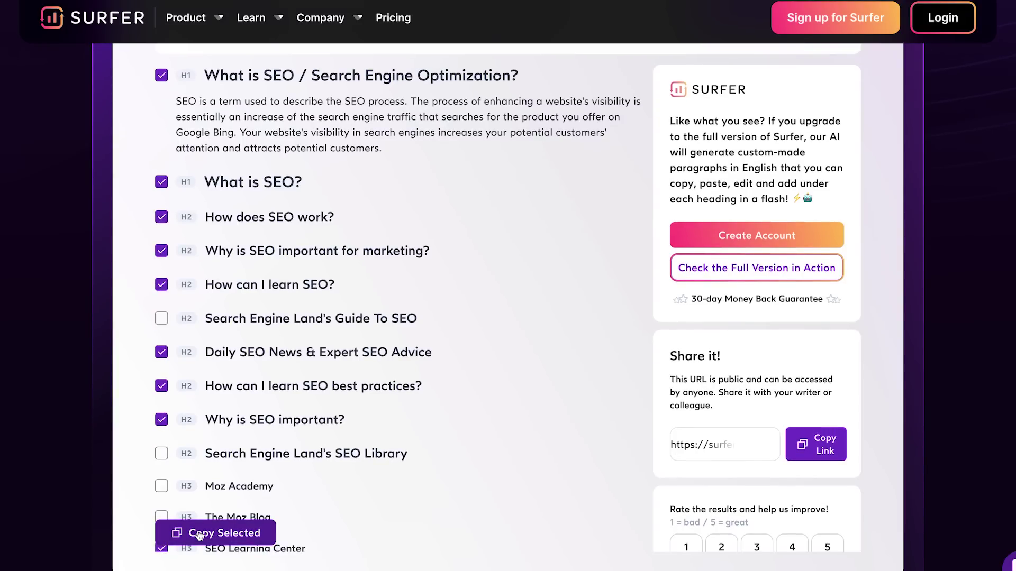
left_click(236, 535)
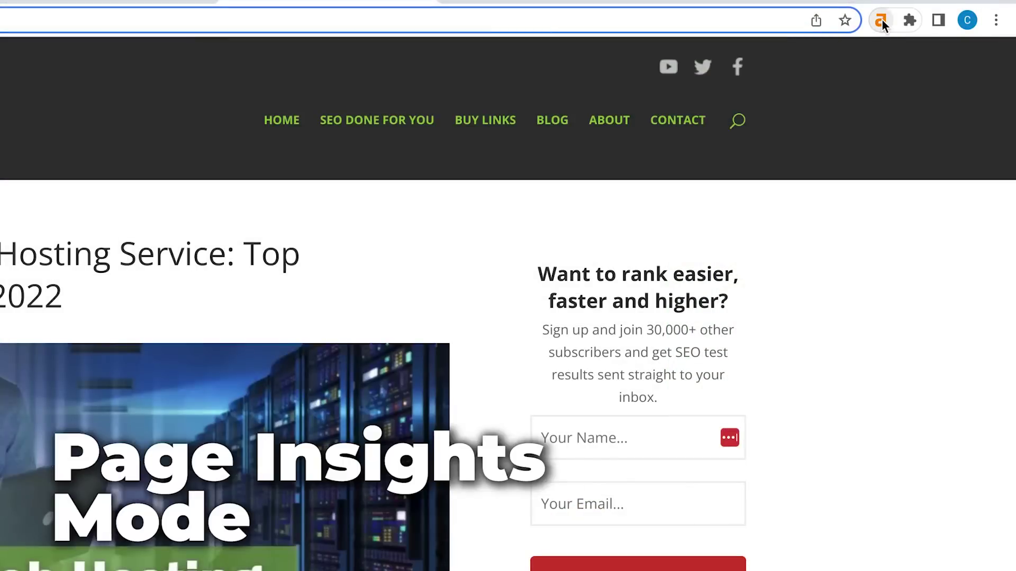
Browse the Ahrefs Content, Social, HTTP headers, Saved URLs and Metrics bar panels for the article.
left_click(881, 18)
left_click(328, 119)
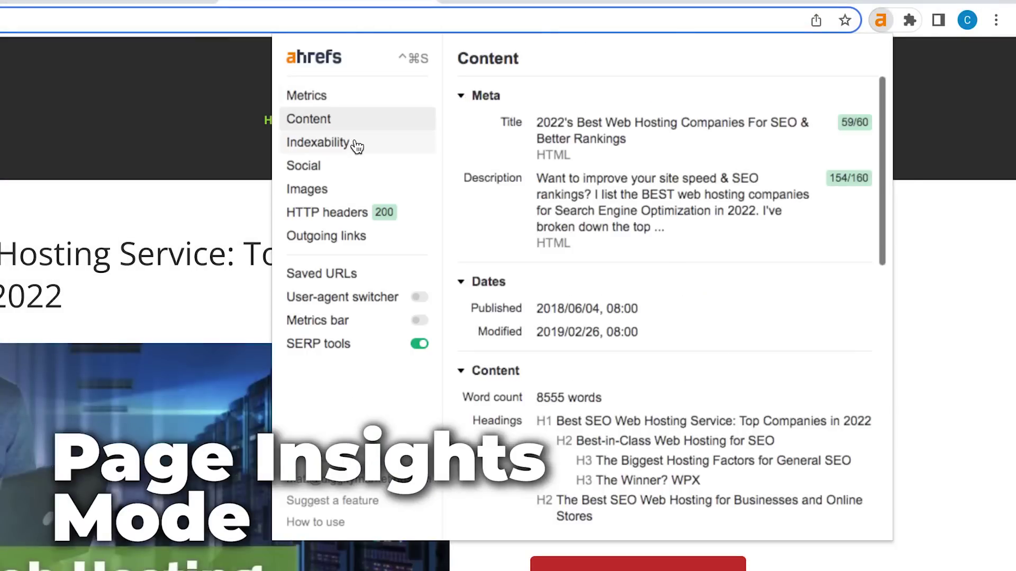
left_click(345, 168)
left_click(338, 214)
left_click(340, 275)
left_click(408, 319)
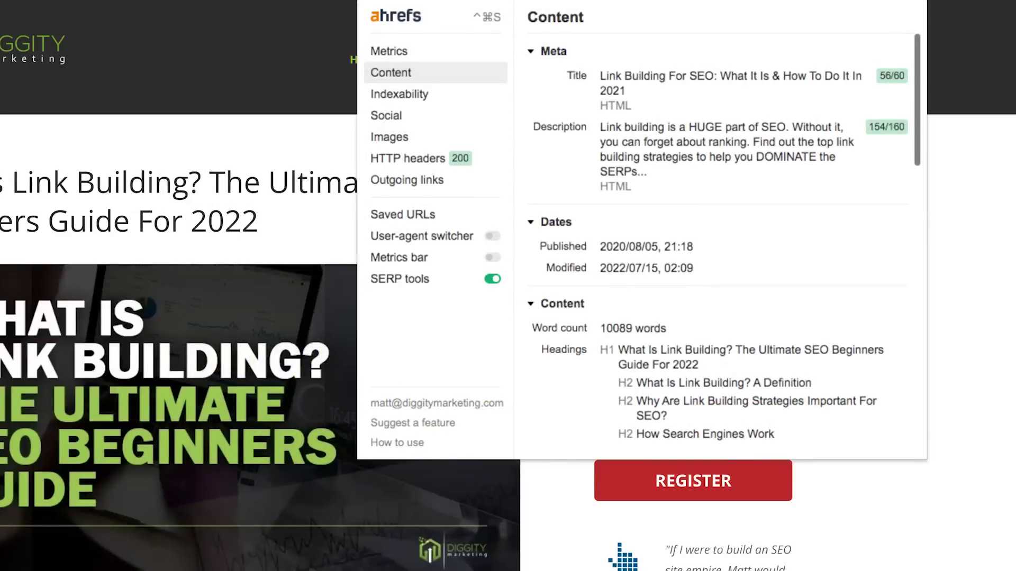
Filter the article's outgoing links to the 7 nofollow ones and export them.
scroll(910, 46, "down", 5)
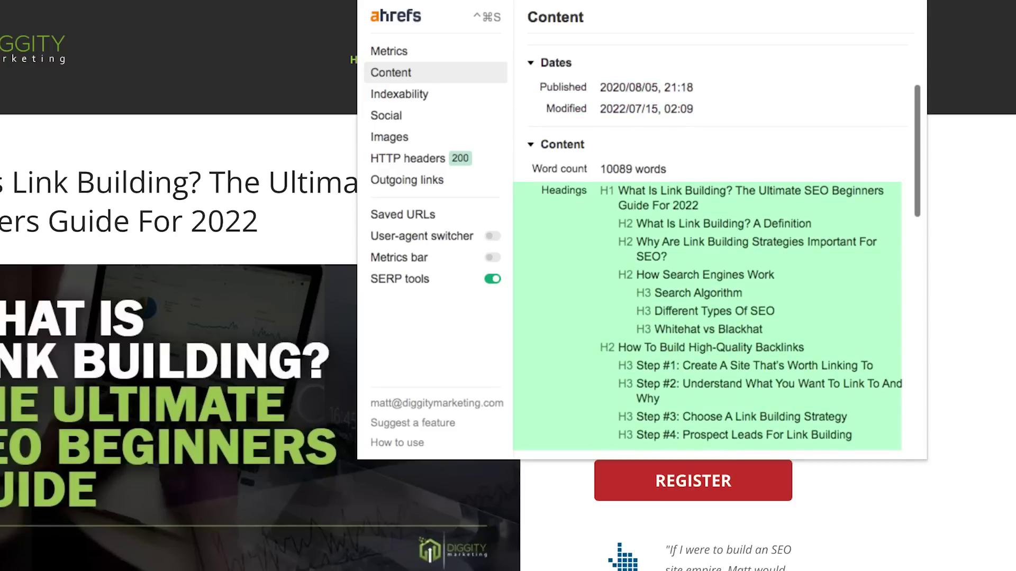
left_click(446, 182)
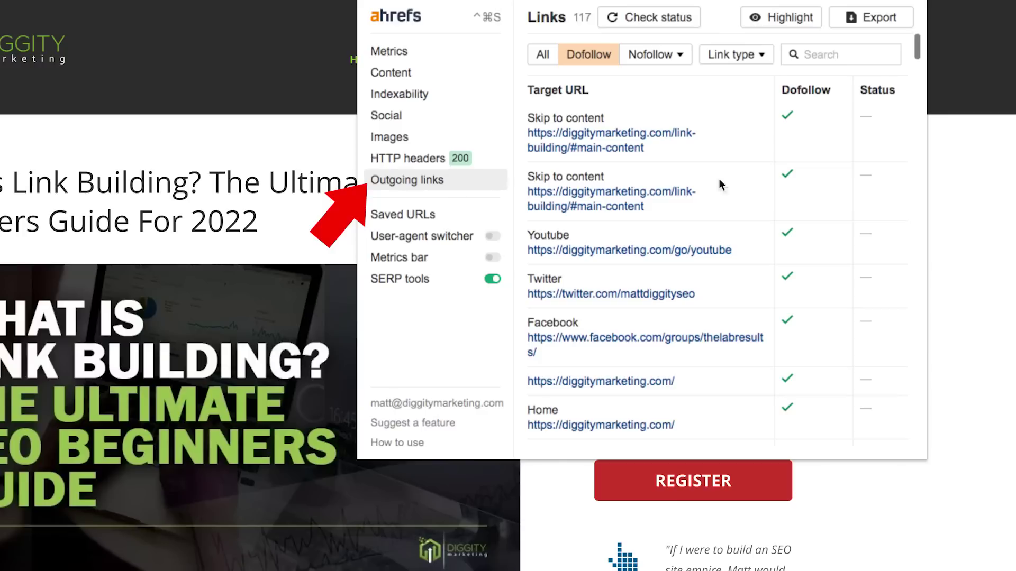
left_click(682, 55)
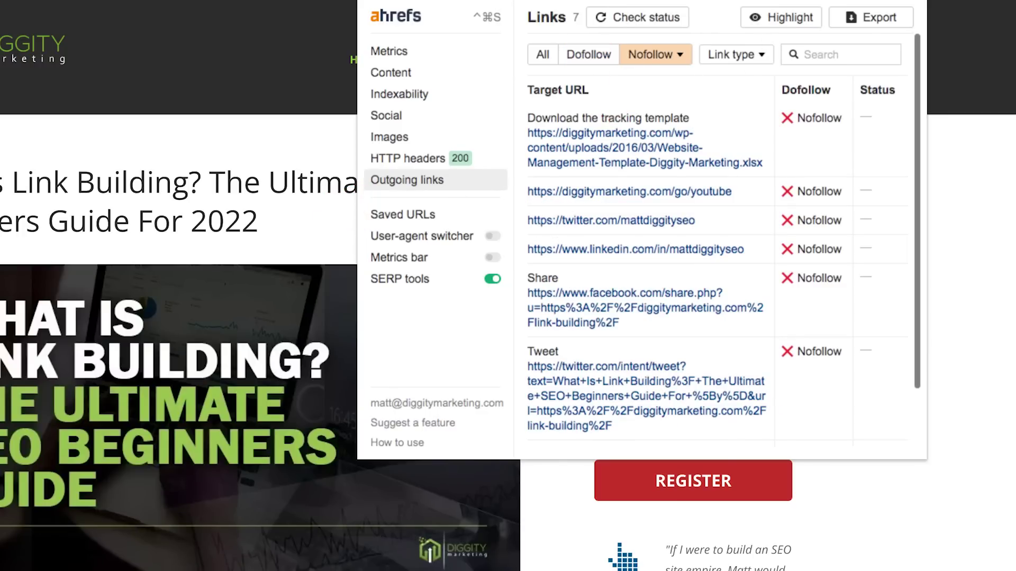
left_click(892, 19)
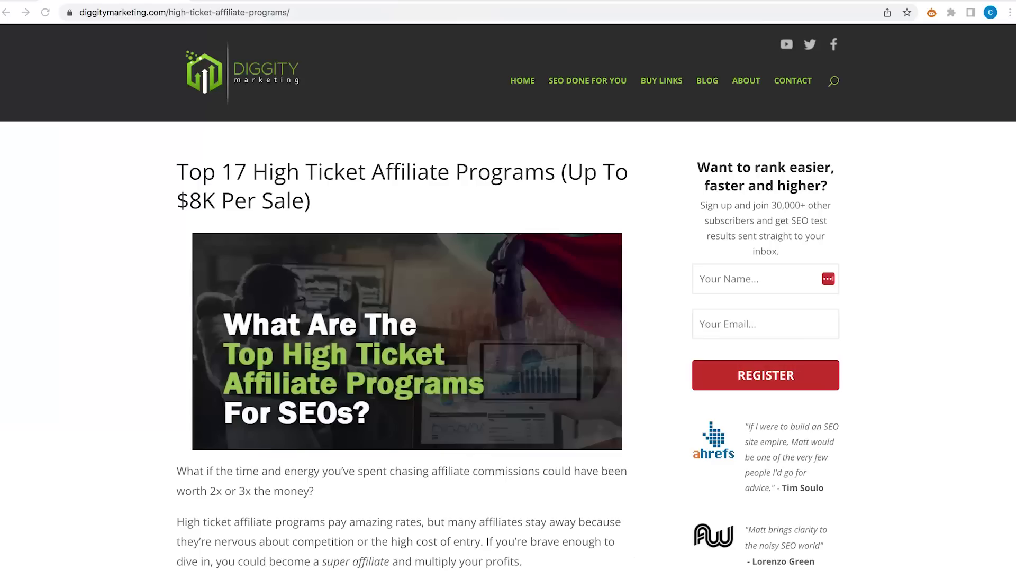
Run SEO Minion's on-page SEO analysis on the affiliate programs article.
left_click(931, 15)
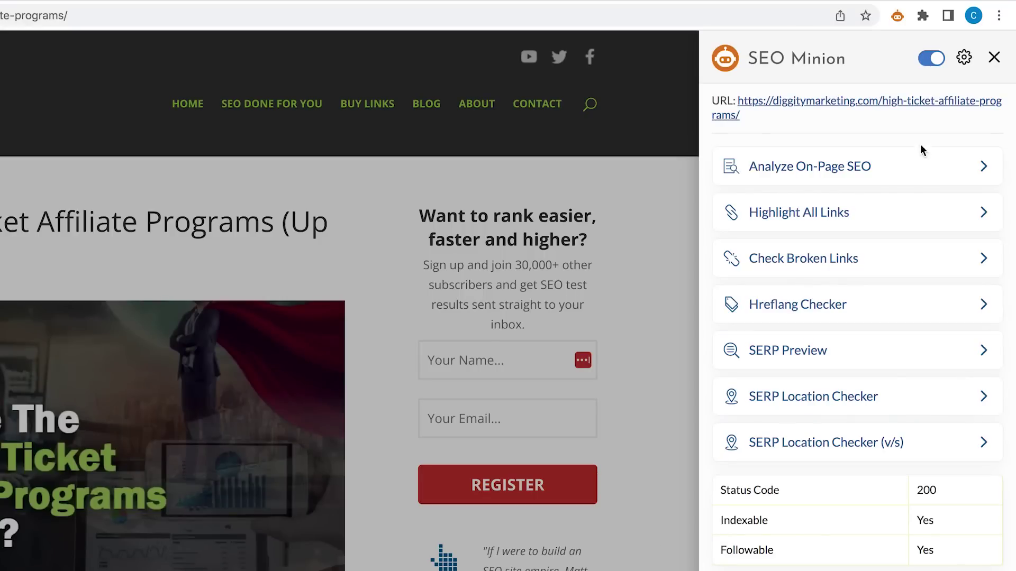
left_click(927, 170)
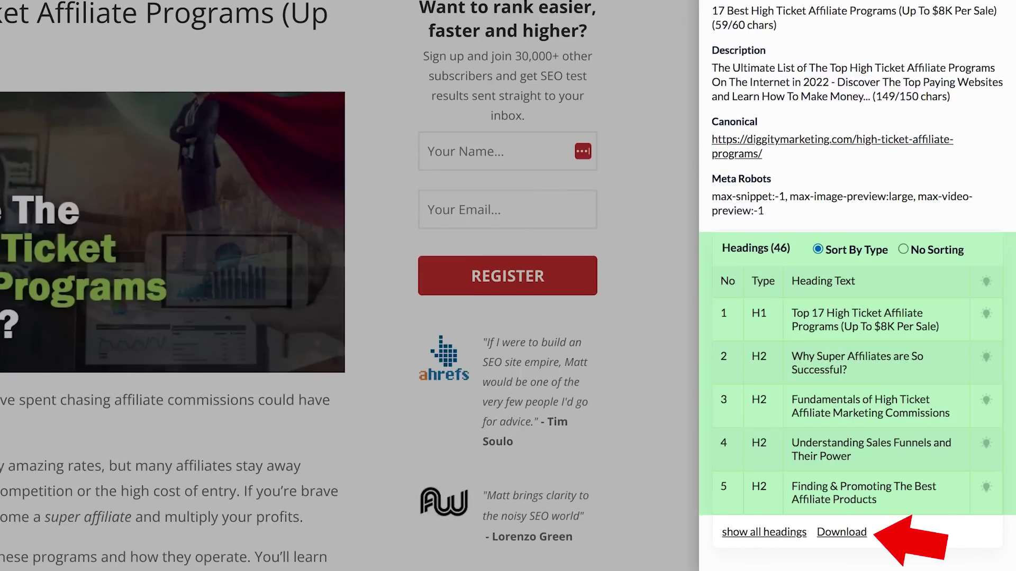
scroll(858, 370, "down", 9)
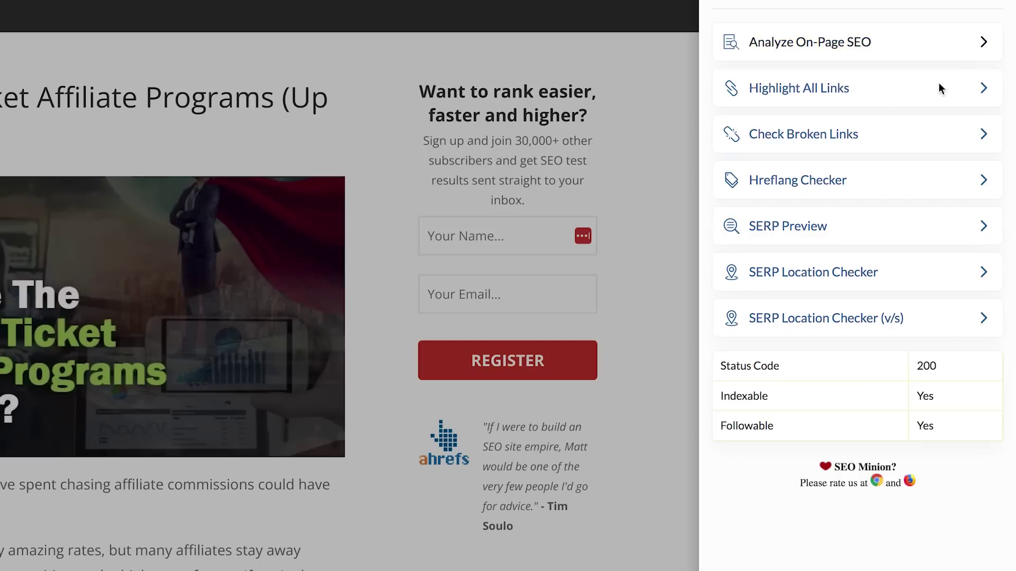
Highlight the page's internal links and start a broken-link check.
left_click(953, 96)
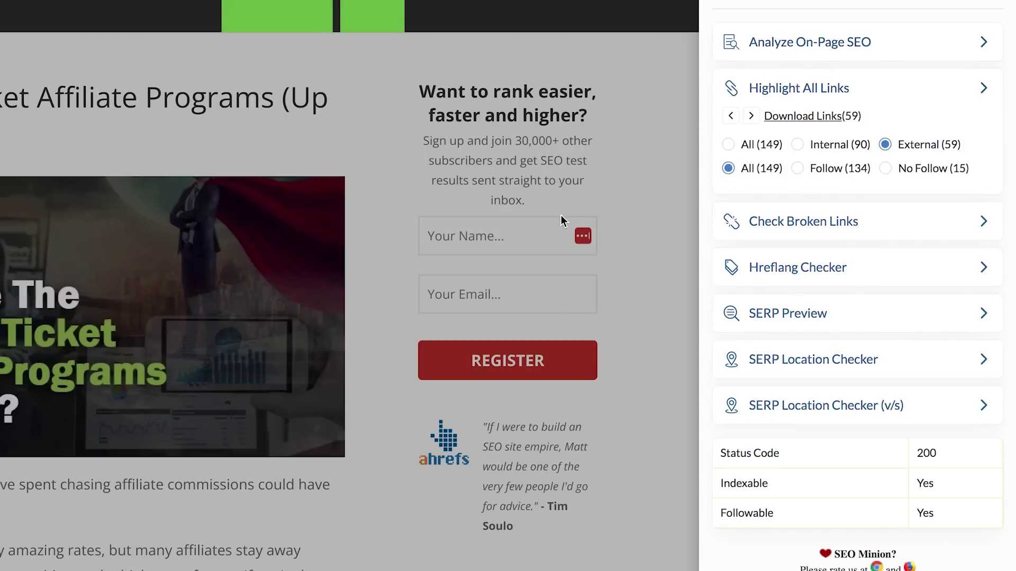
left_click(812, 147)
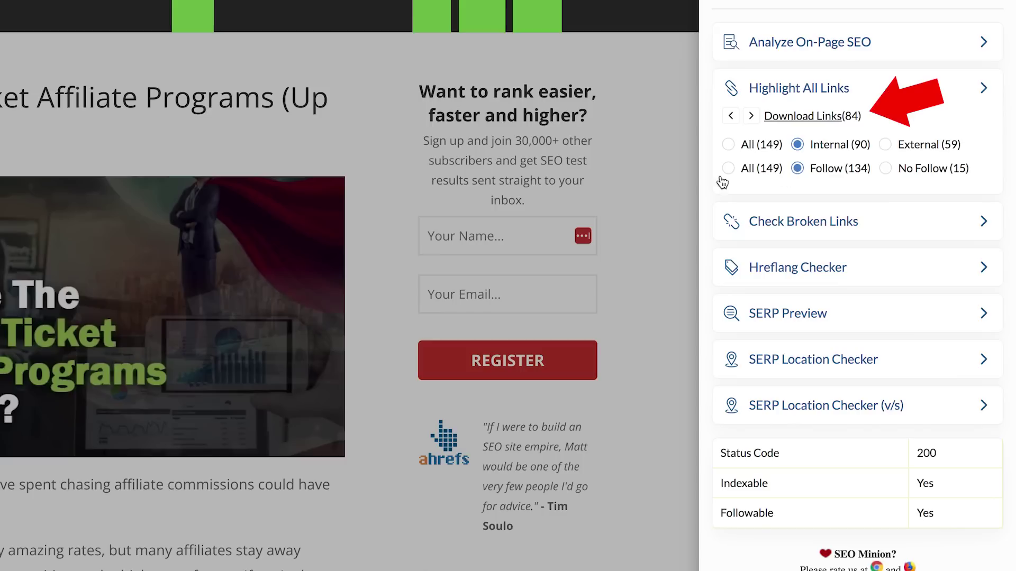
left_click(818, 231)
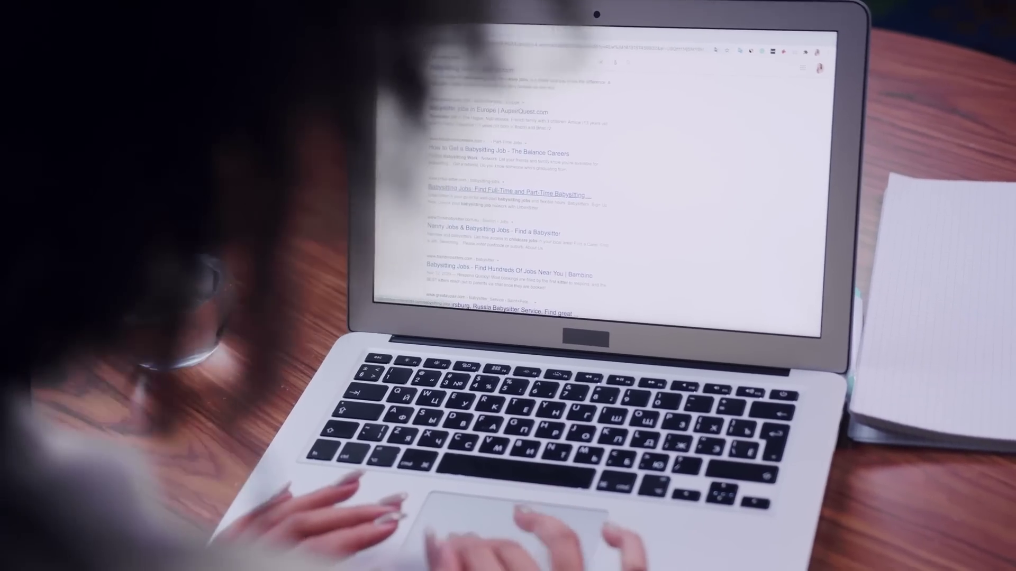
Raise Google's results per page from 10 to 50 in the full search settings.
scroll(598, 175, "down", 5)
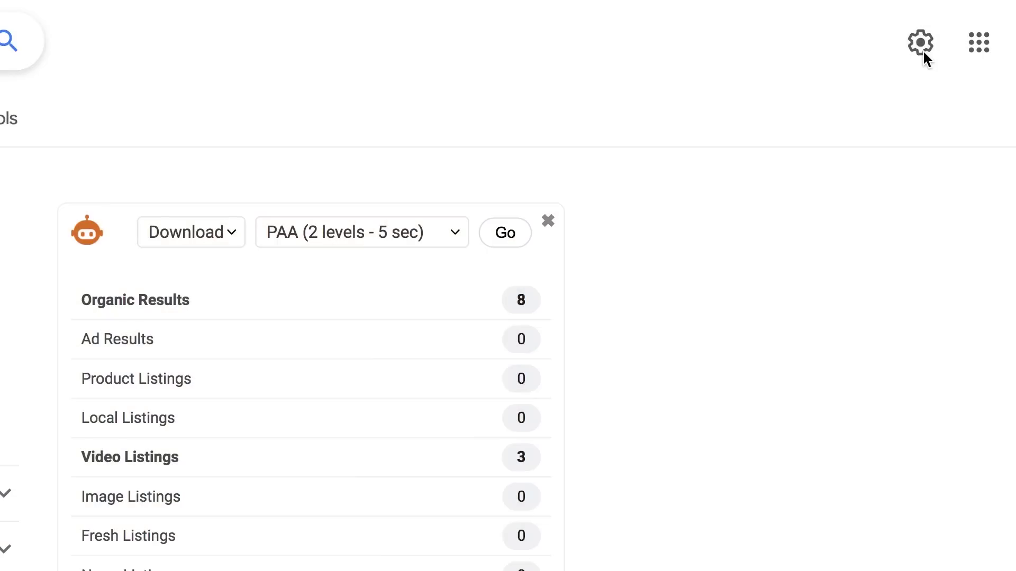
left_click(923, 50)
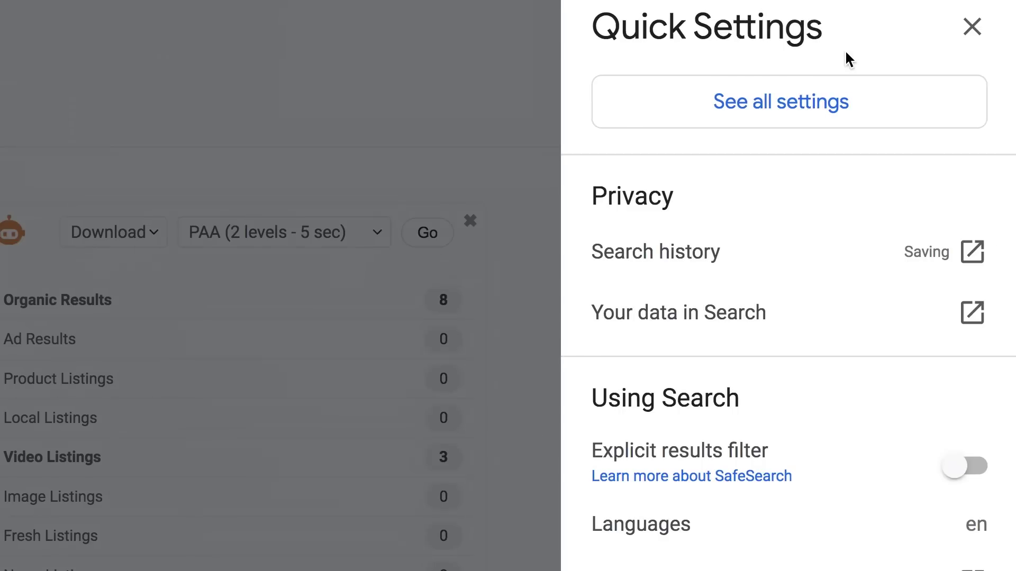
left_click(819, 107)
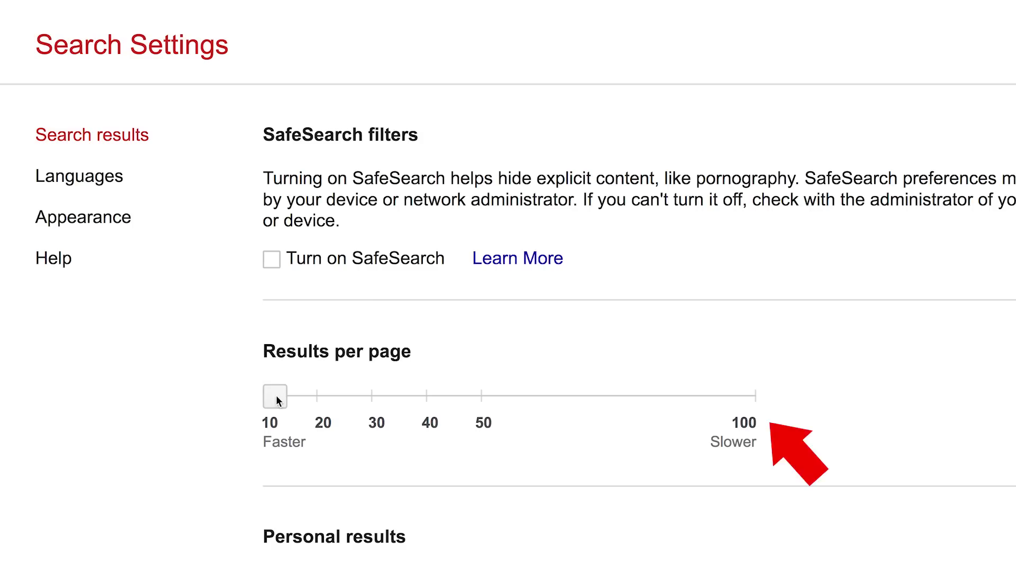
left_click_drag(275, 395, 511, 406)
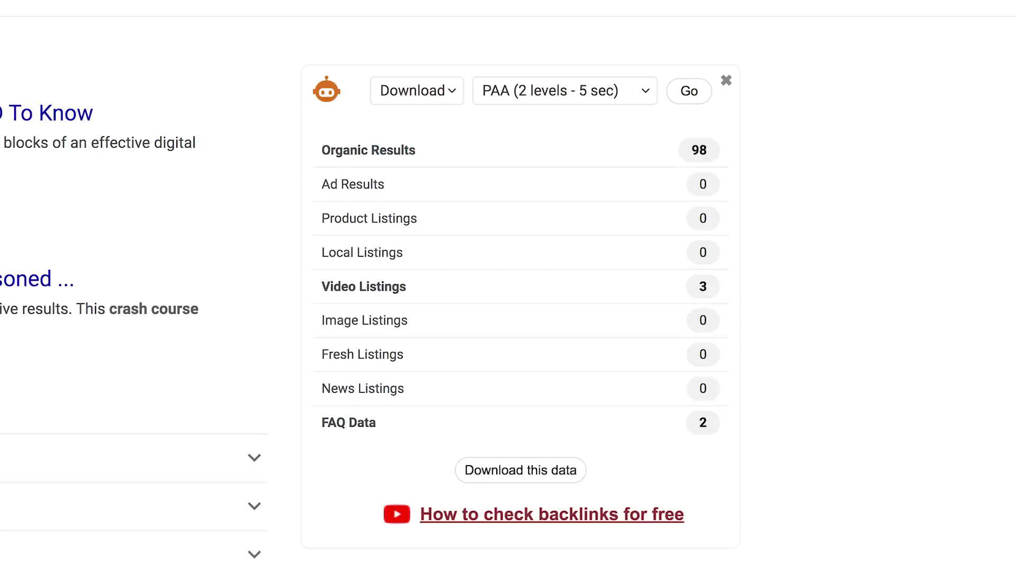
Start SEO Minion's People Also Ask extraction at 8 levels (6 hrs).
left_click(637, 94)
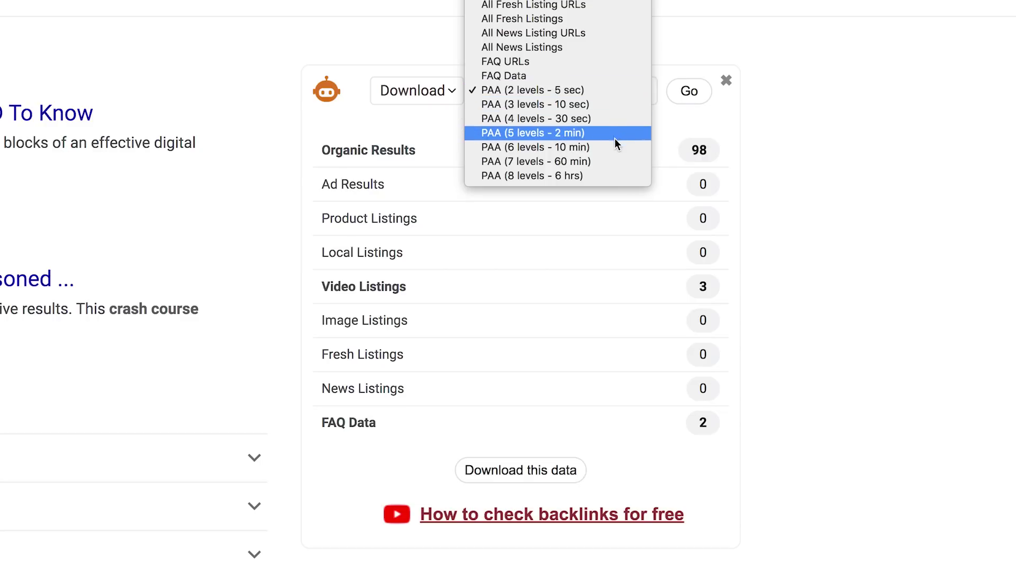
left_click(615, 176)
left_click(687, 95)
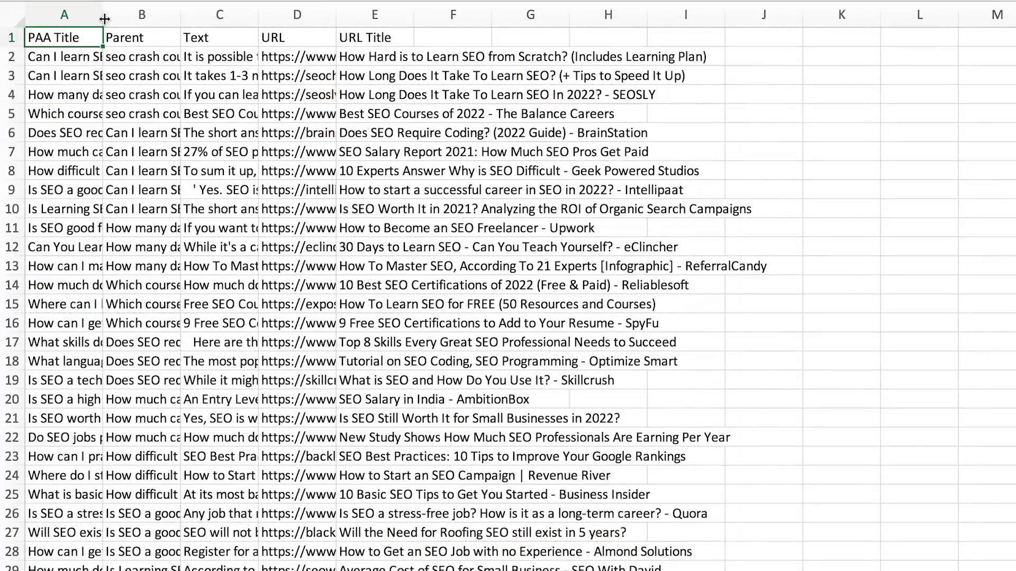
Widen the PAA Title column A so questions like 'Can I learn SEO on my own?' show in full.
left_click_drag(102, 13, 277, 15)
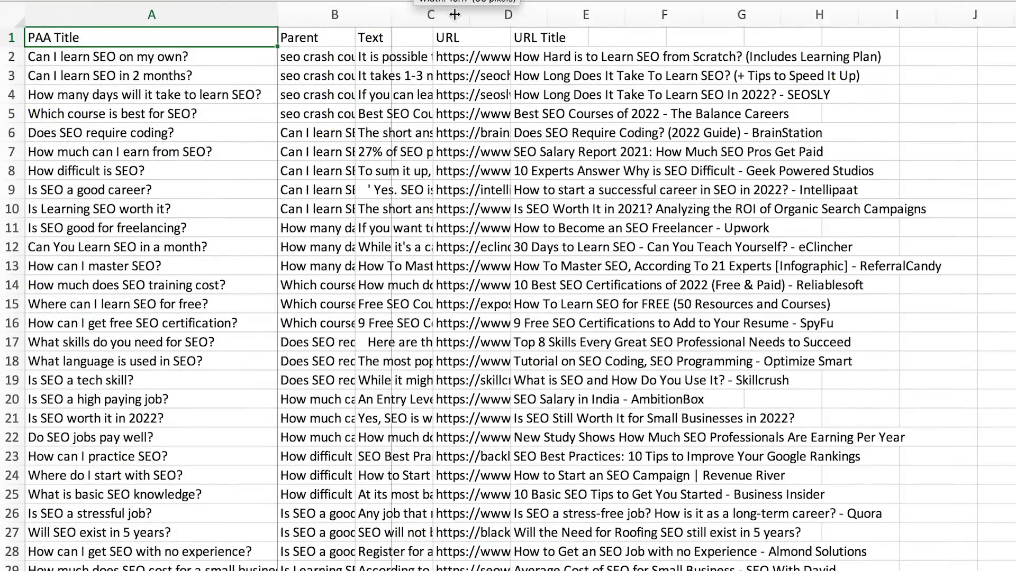